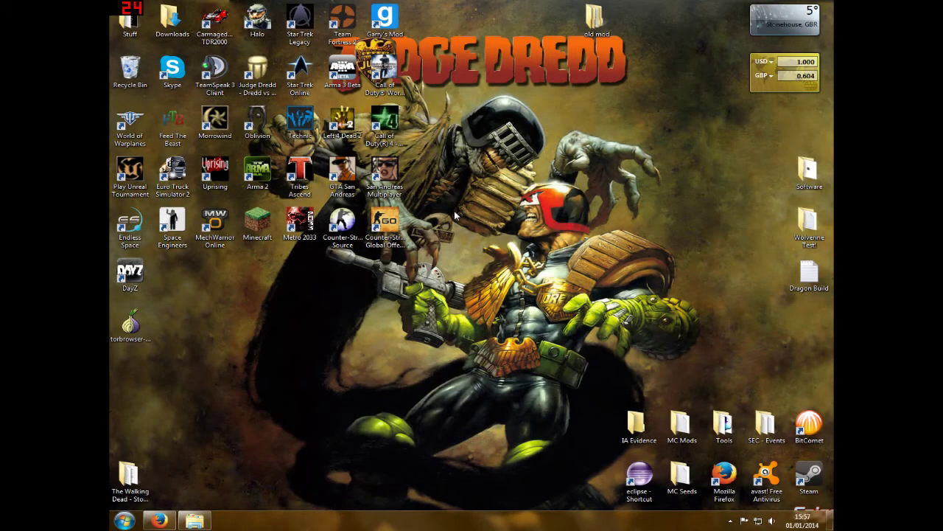
# Select the San Andreas Multiplayer desktop shortcut and double-click it.
pyautogui.moveTo(243, 283)
pyautogui.mouseDown()
pyautogui.moveTo(470, 364)
pyautogui.moveTo(603, 432)
pyautogui.moveTo(217, 274)
pyautogui.moveTo(575, 396)
pyautogui.mouseUp()
pyautogui.click(394, 180)
pyautogui.moveTo(452, 156)
pyautogui.mouseDown()
pyautogui.moveTo(362, 193)
pyautogui.moveTo(362, 204)
pyautogui.mouseUp()
pyautogui.moveTo(466, 191)
pyautogui.mouseDown()
pyautogui.moveTo(370, 158)
pyautogui.moveTo(375, 177)
pyautogui.mouseUp()
pyautogui.click(456, 168)
pyautogui.click(343, 177)
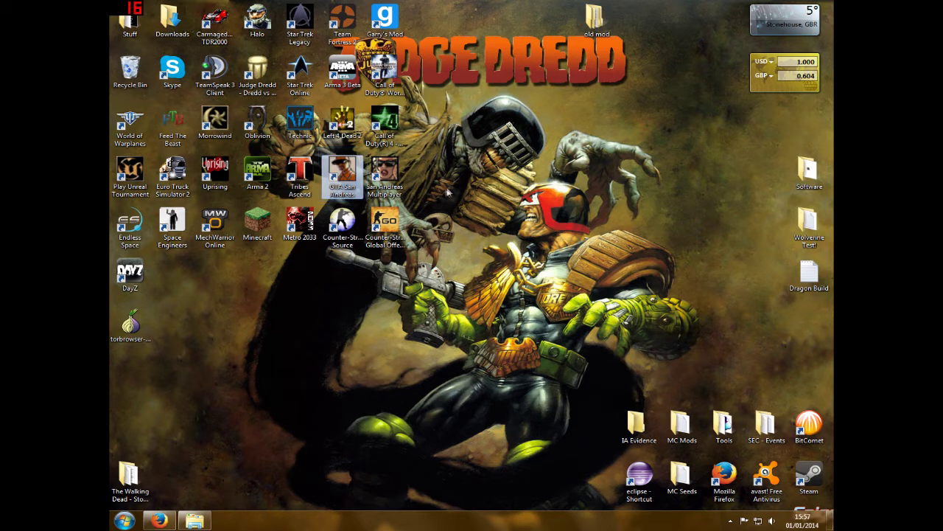
pyautogui.click(367, 202)
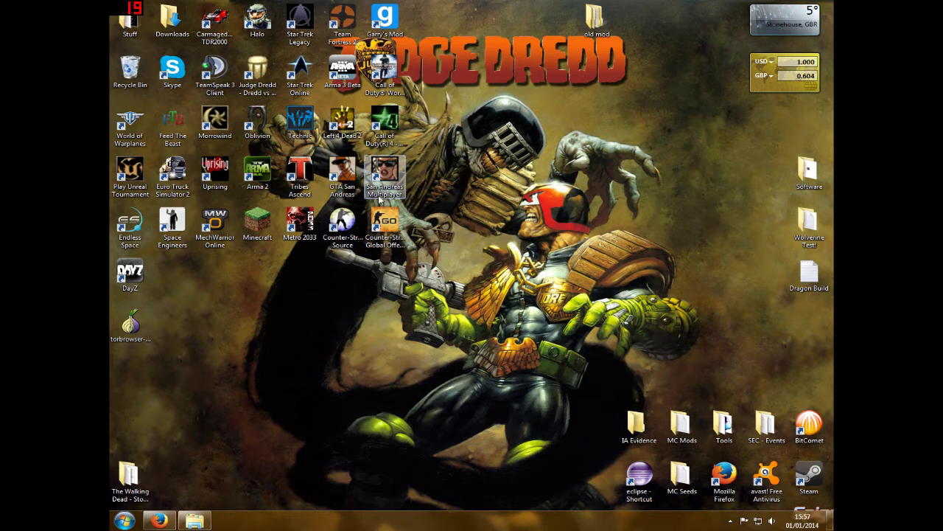
pyautogui.click(381, 189)
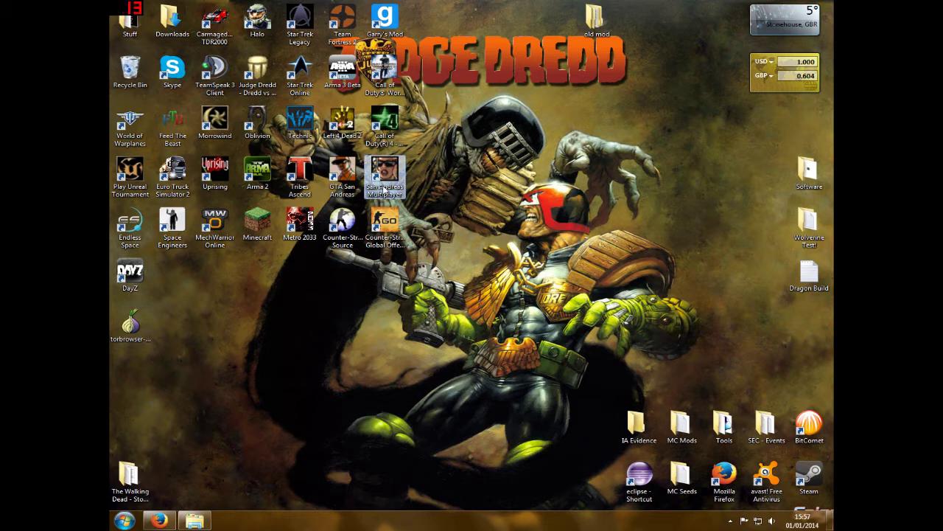
pyautogui.doubleClick(383, 190)
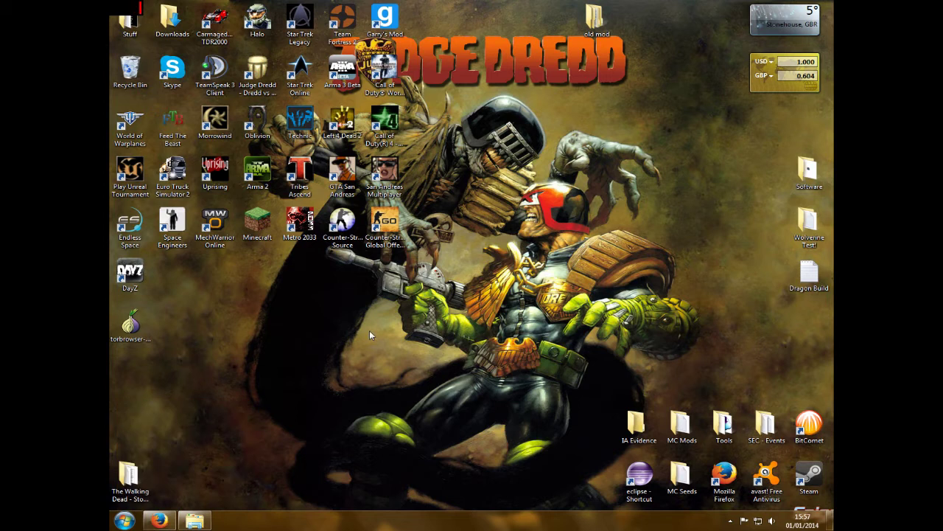
# Restore Firefox, scroll to the GTA SA Downgrader Patch download options, then minimize the browser.
pyautogui.click(159, 521)
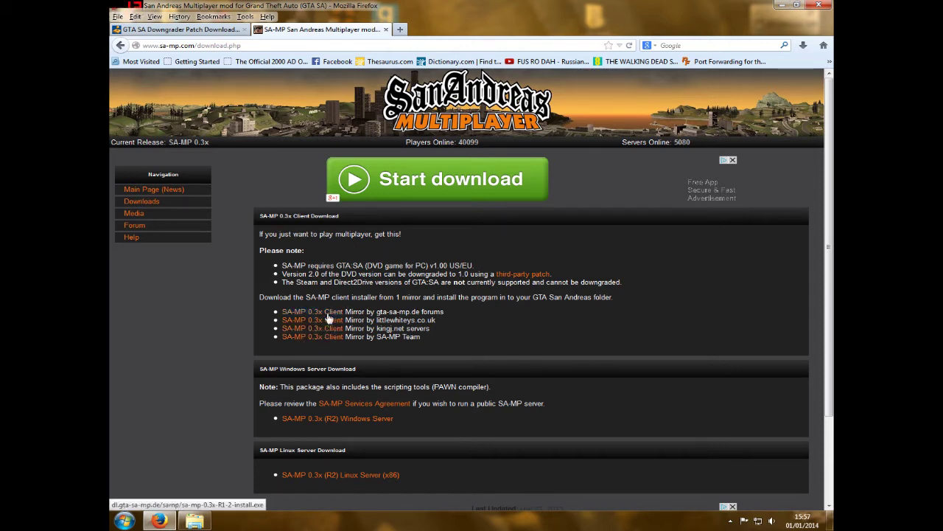
pyautogui.click(209, 33)
pyautogui.scroll(-2, 387, 343)
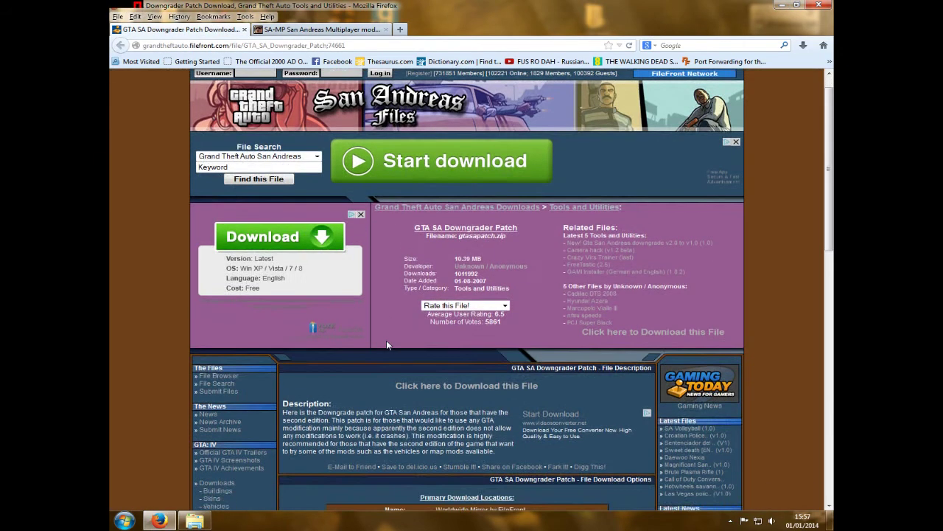
pyautogui.scroll(-6, 387, 344)
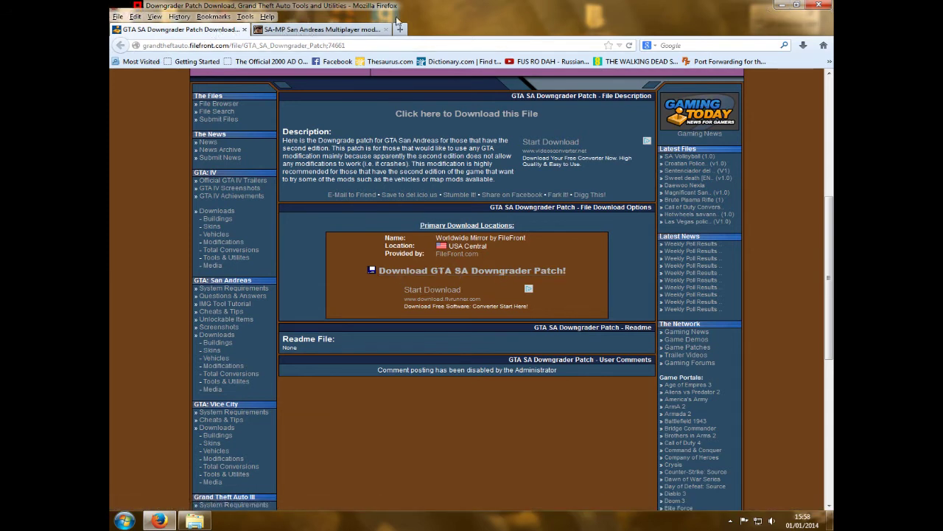
pyautogui.click(783, 7)
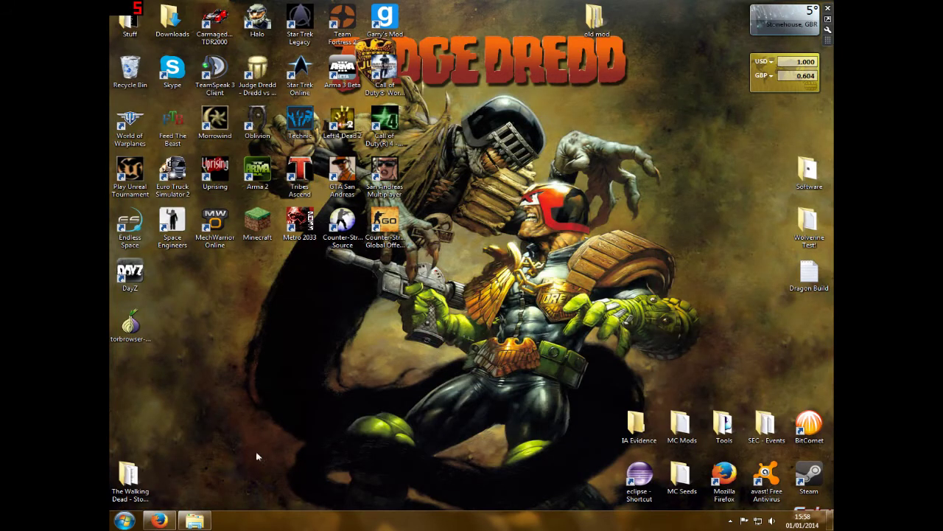
# Open the samp stuff install folder and launch gtasapatch to start the San Andreas Patcher.
pyautogui.click(198, 521)
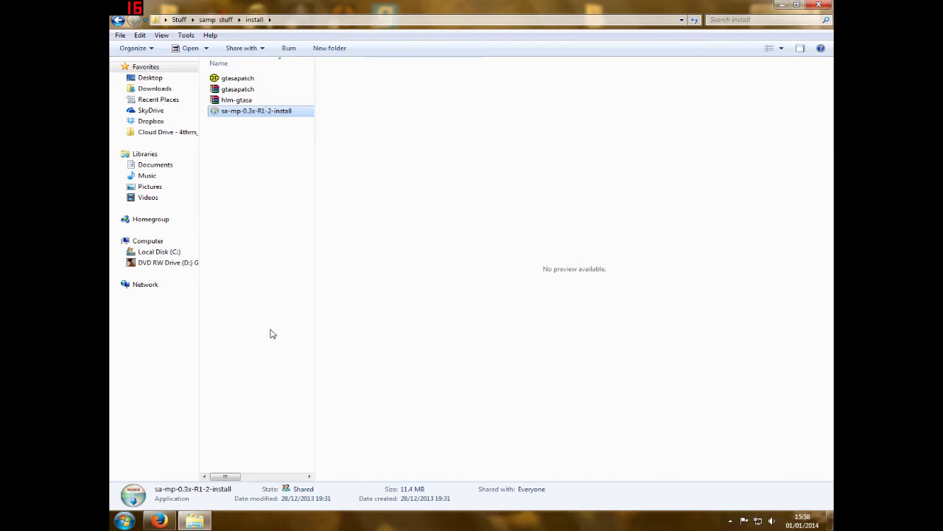
pyautogui.click(225, 79)
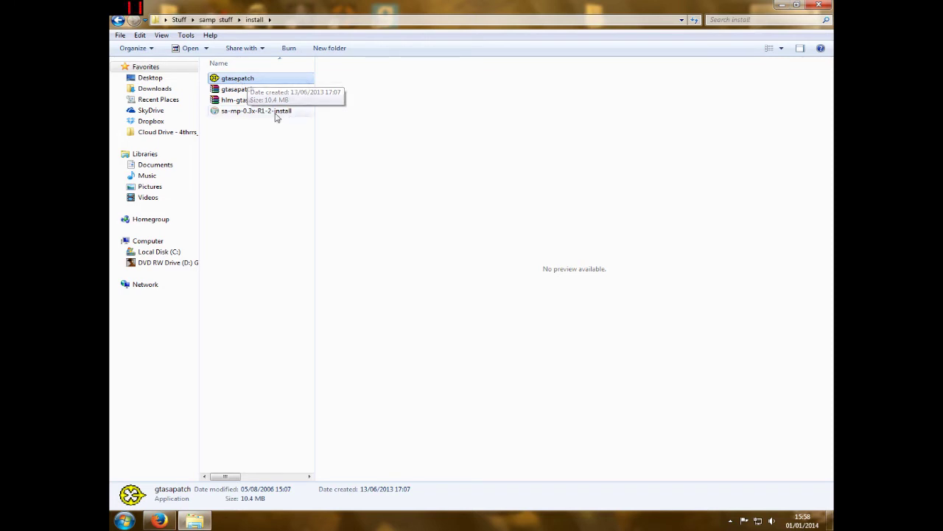
pyautogui.click(238, 114)
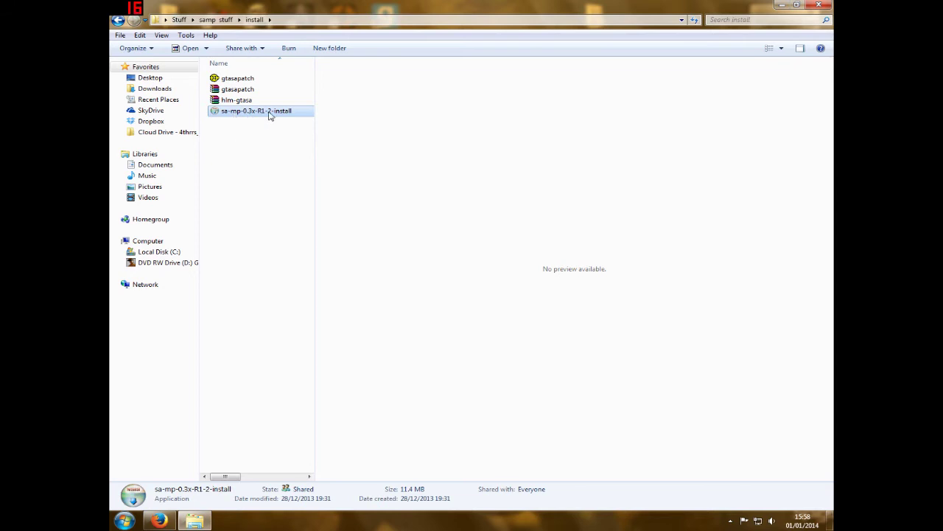
pyautogui.click(238, 80)
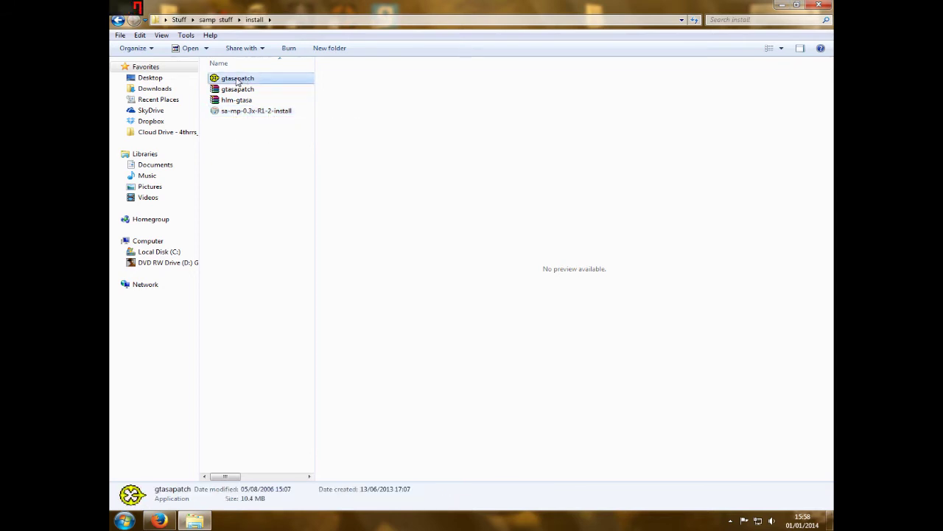
pyautogui.doubleClick(239, 80)
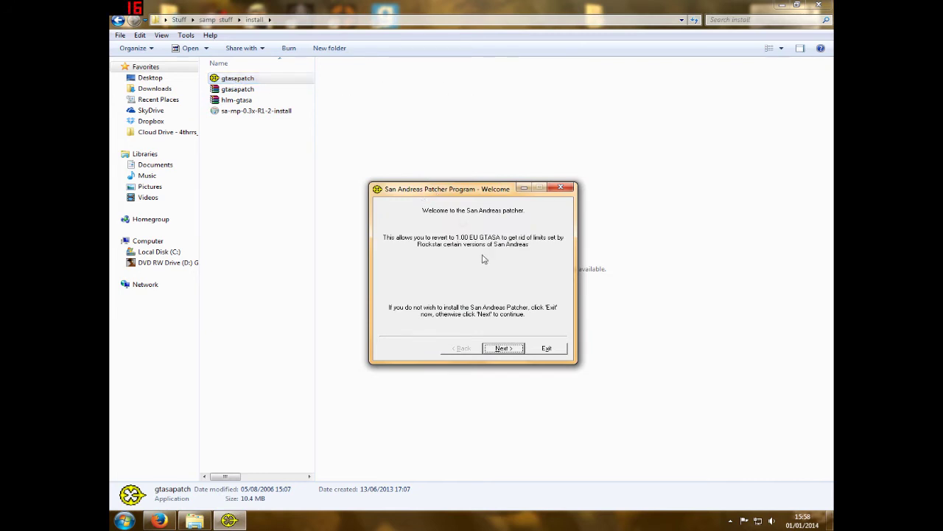
# Set the patcher's game directory to C:\GTA SA\GTA San Andreas.
pyautogui.click(514, 350)
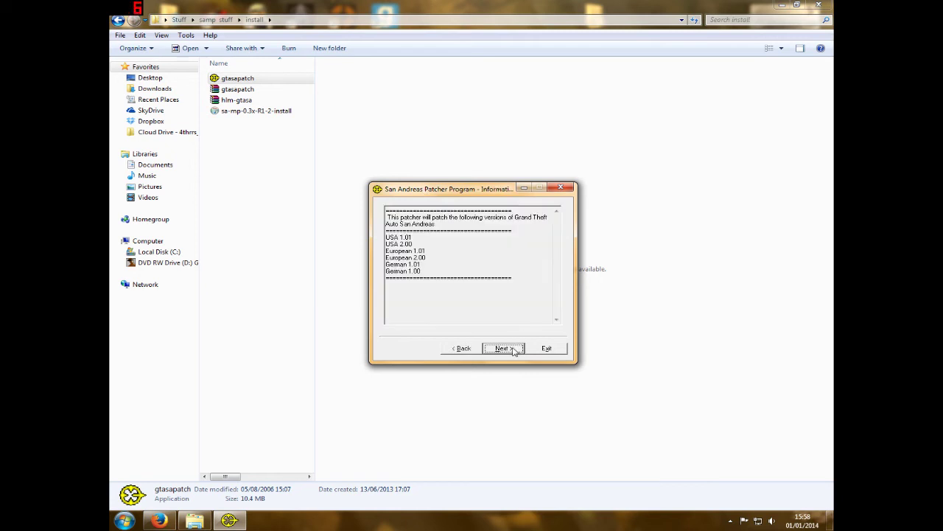
pyautogui.click(513, 350)
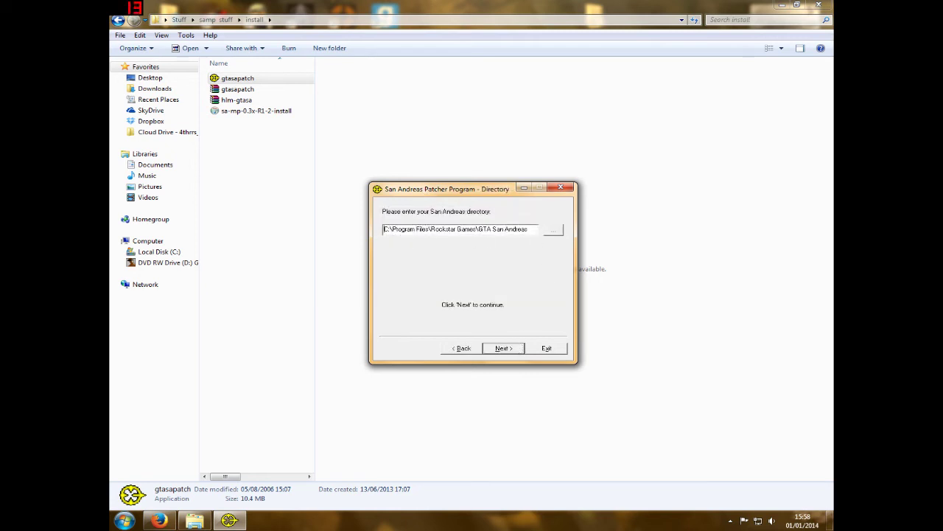
pyautogui.click(555, 232)
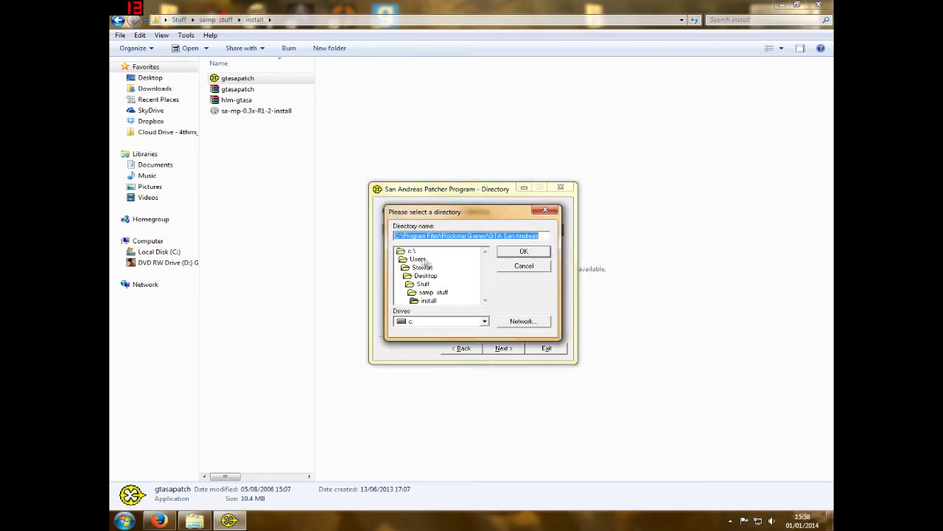
pyautogui.click(404, 252)
pyautogui.doubleClick(404, 252)
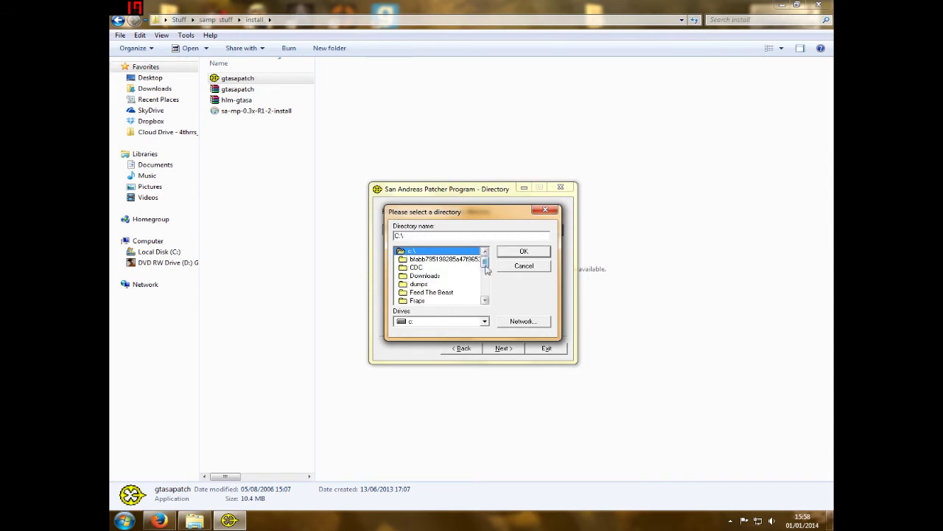
pyautogui.scroll(-2, 485, 273)
pyautogui.click(435, 275)
pyautogui.doubleClick(435, 277)
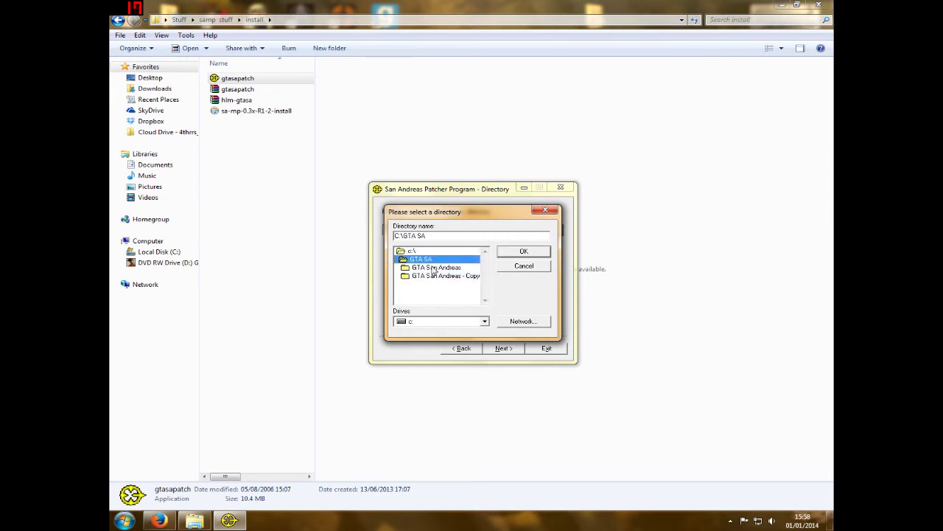
pyautogui.click(435, 267)
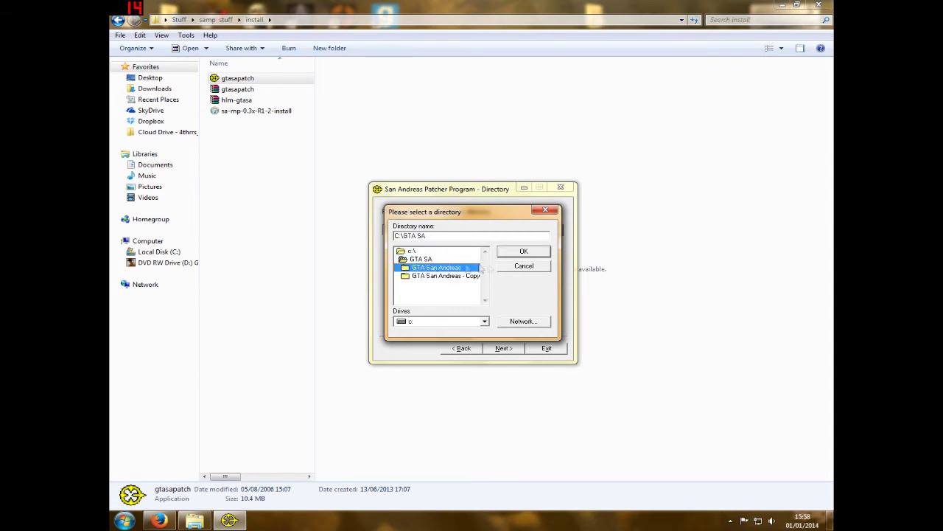
pyautogui.click(516, 252)
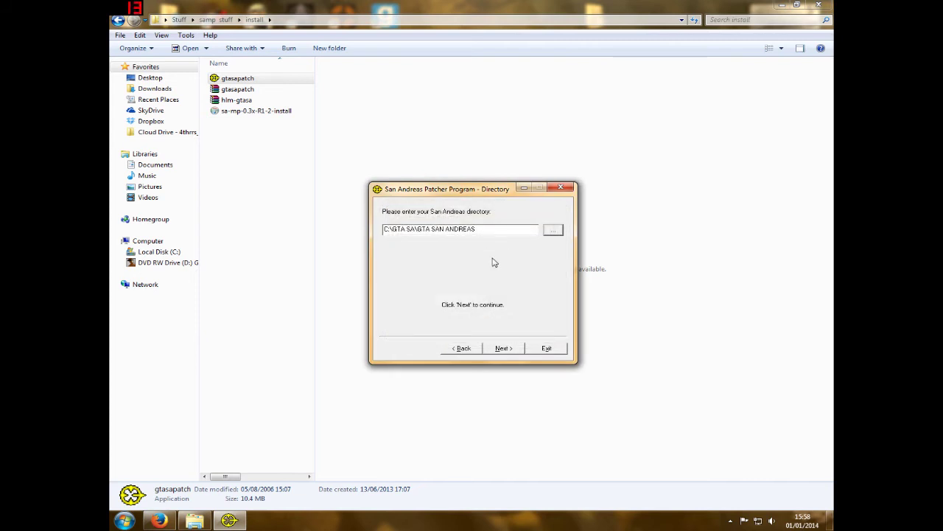
# Run the patch on San Andreas and exit the patcher once it succeeds.
pyautogui.click(502, 349)
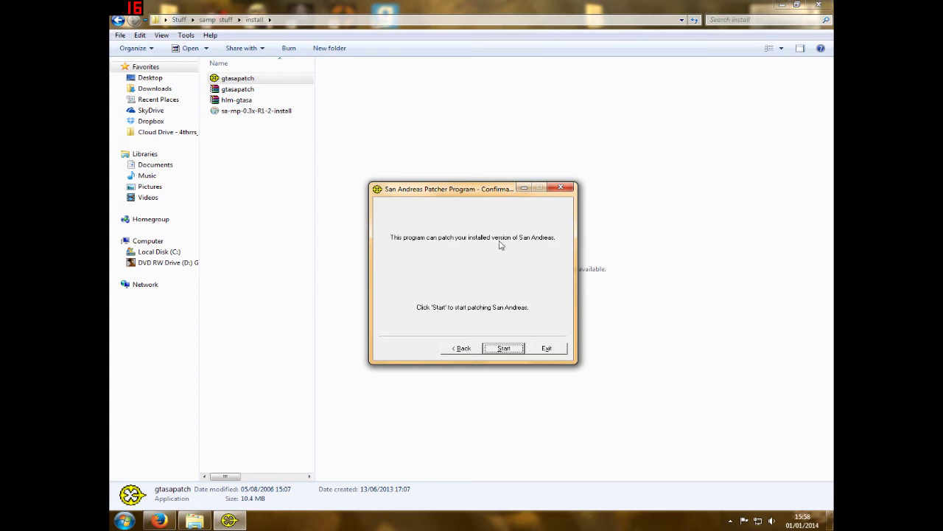
pyautogui.click(505, 350)
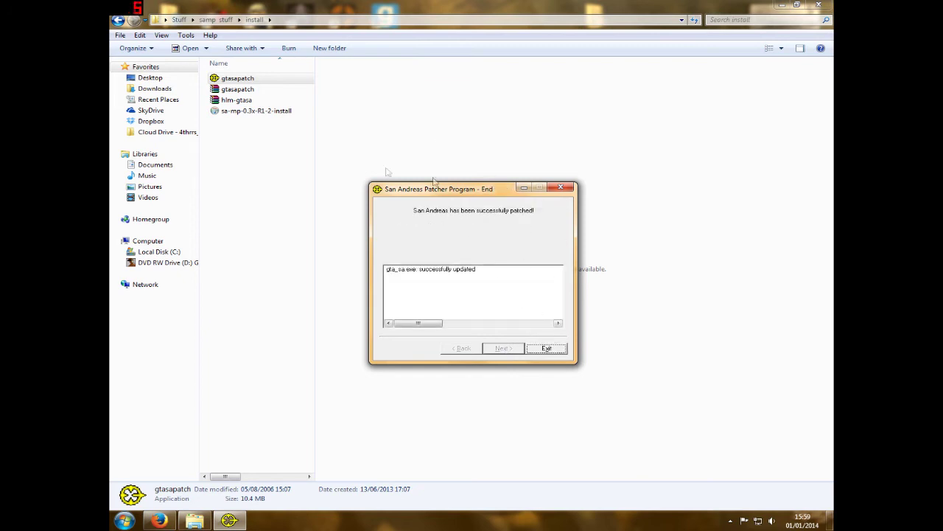
pyautogui.moveTo(445, 190)
pyautogui.mouseDown()
pyautogui.moveTo(377, 162)
pyautogui.moveTo(434, 165)
pyautogui.mouseUp()
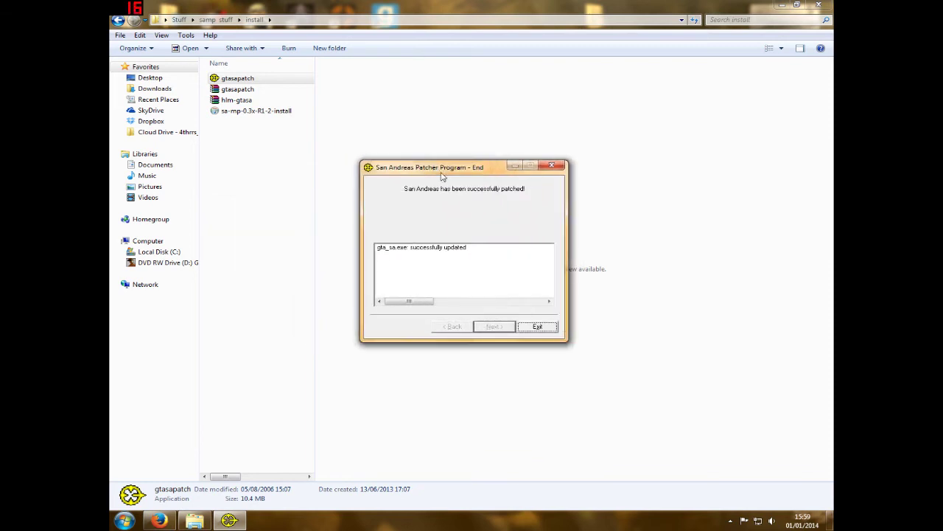
pyautogui.click(536, 324)
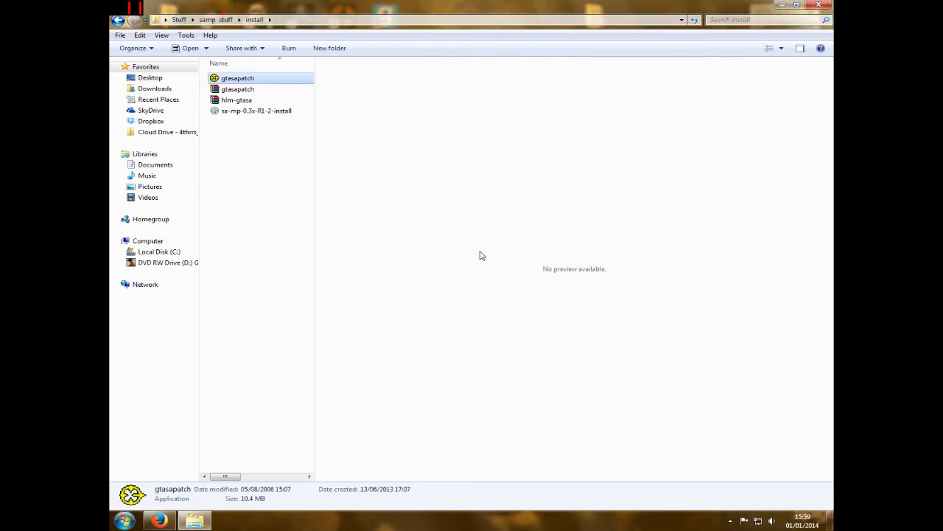
# Run sa-mp-0.3x-R1-2-install, accept the licence, and install into C:\GTA SA\GTA San Andreas.
pyautogui.click(241, 79)
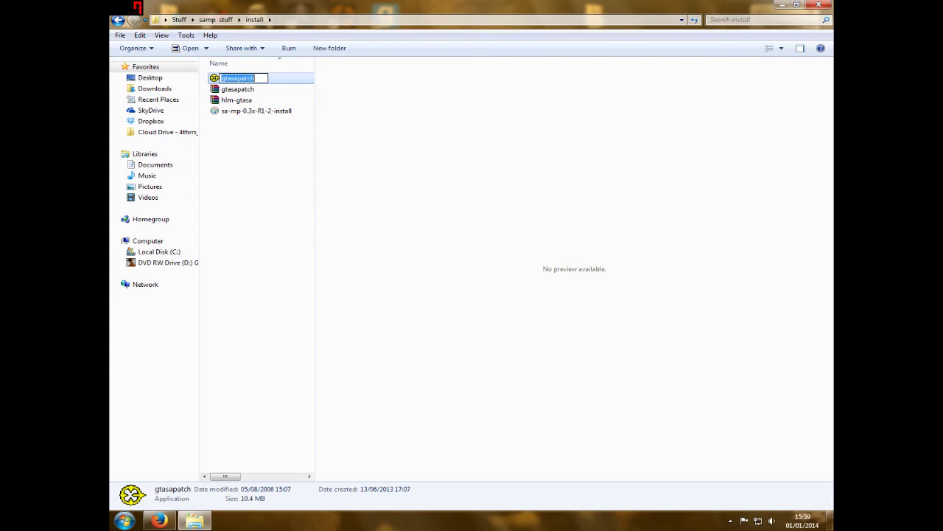
pyautogui.click(280, 80)
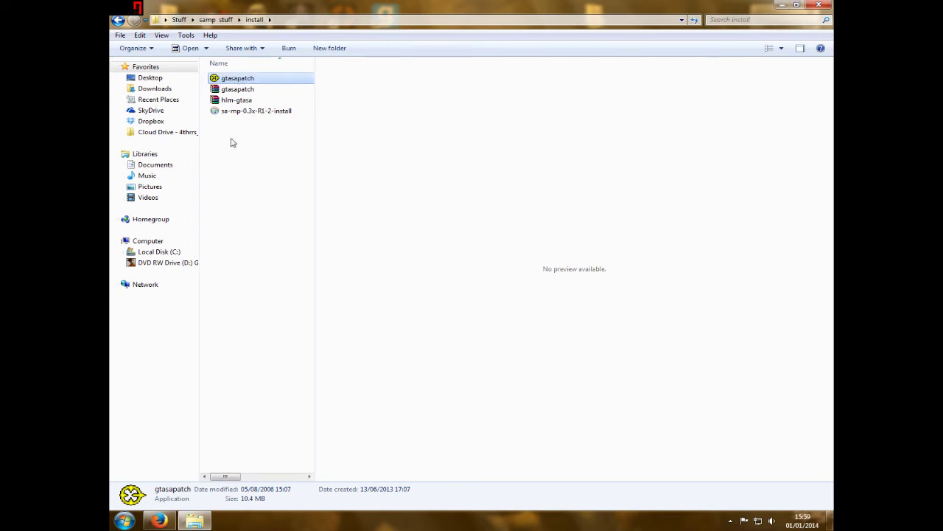
pyautogui.click(230, 112)
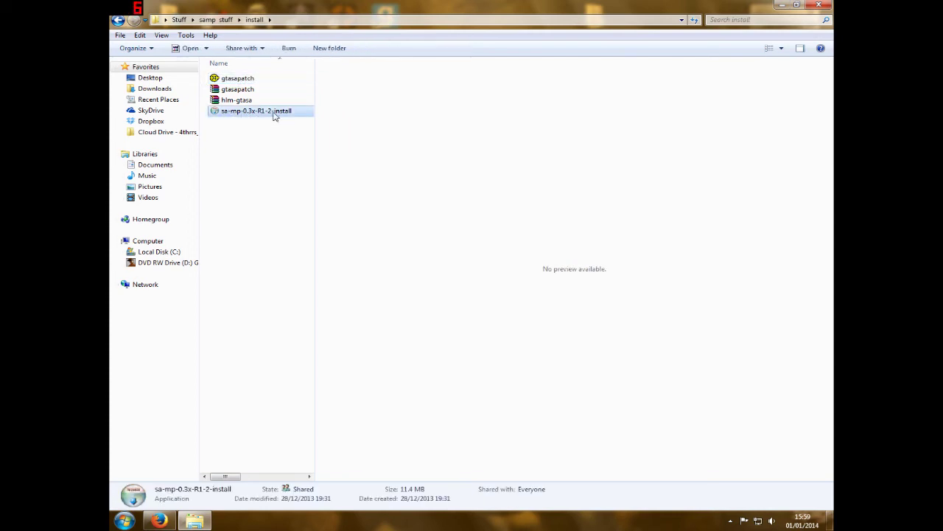
pyautogui.doubleClick(237, 115)
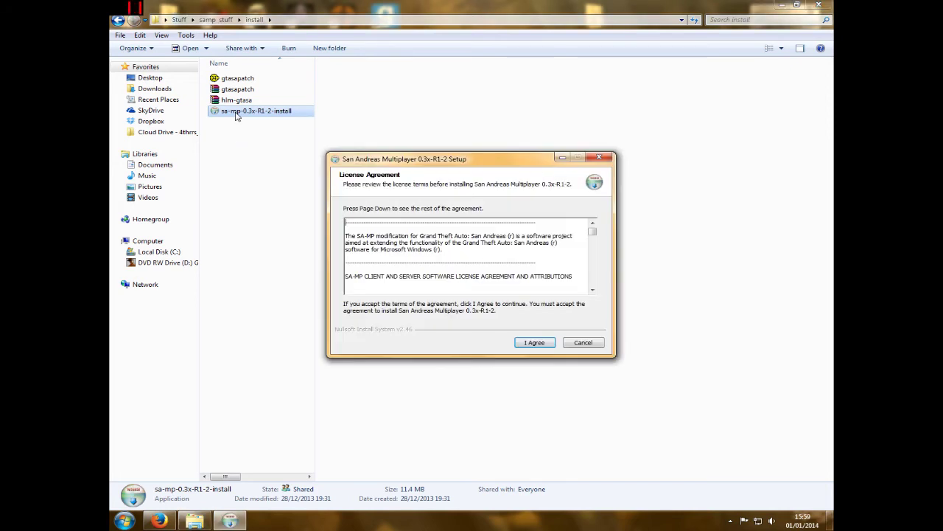
pyautogui.click(535, 343)
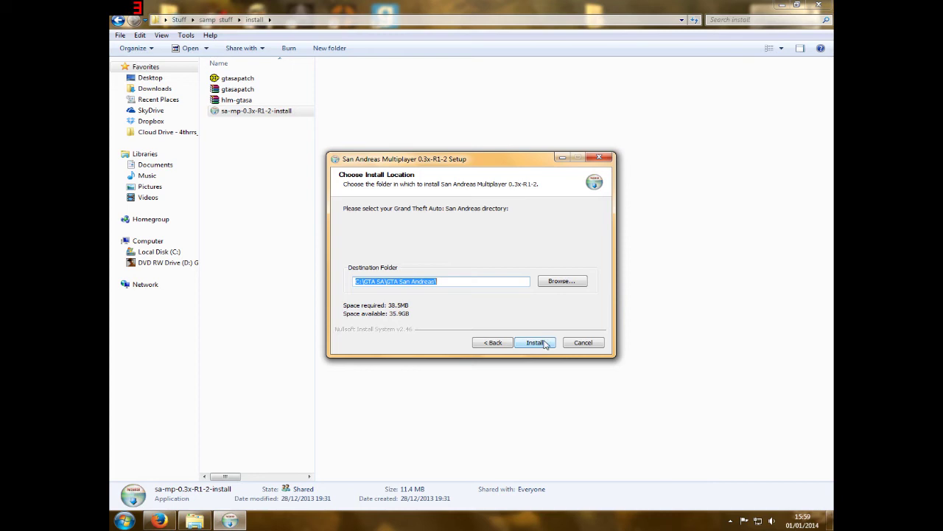
pyautogui.click(545, 344)
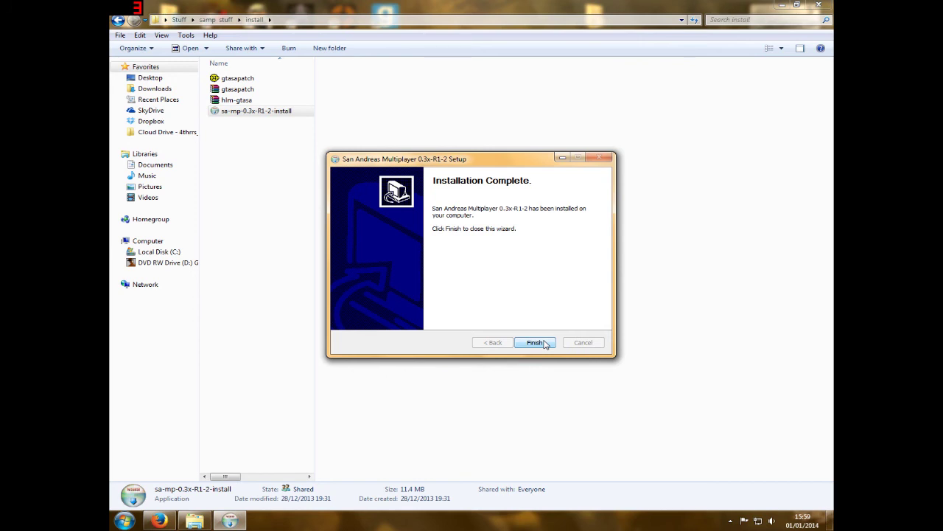
pyautogui.click(546, 344)
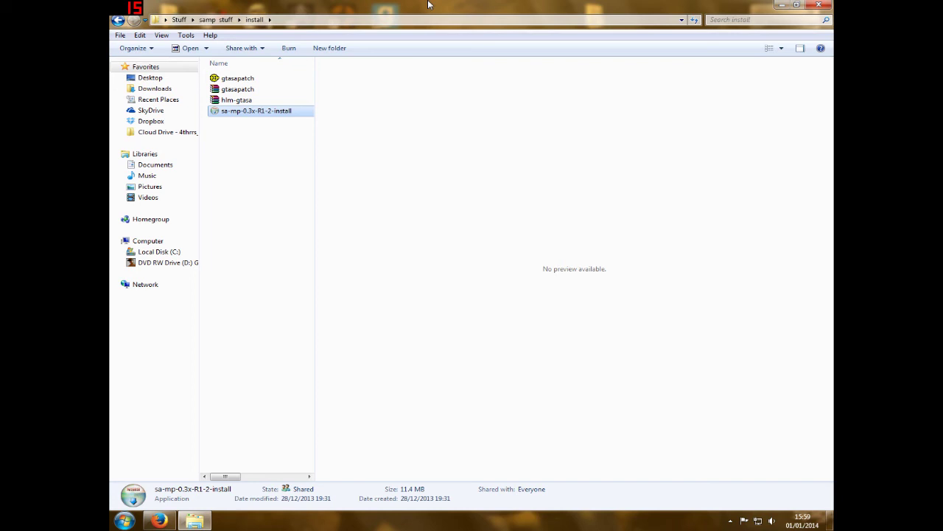
pyautogui.click(786, 5)
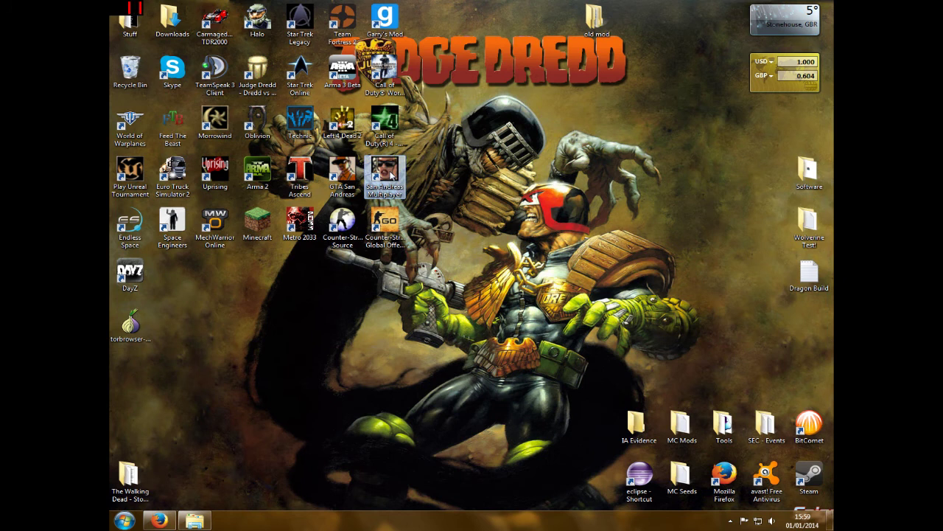
# Launch the SA-MP client from the San Andreas Multiplayer desktop shortcut.
pyautogui.doubleClick(391, 174)
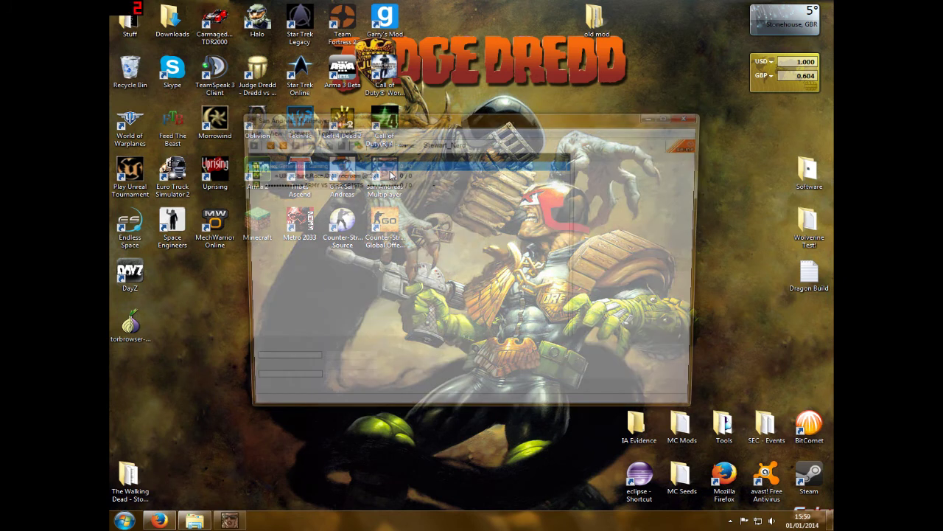